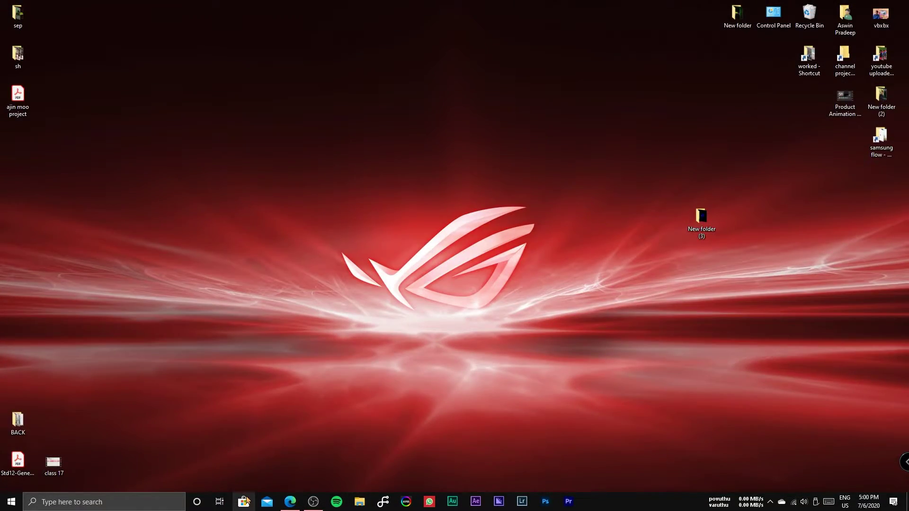
Open Microsoft Store from the taskbar and search for 'live video wallpaper'
click(245, 501)
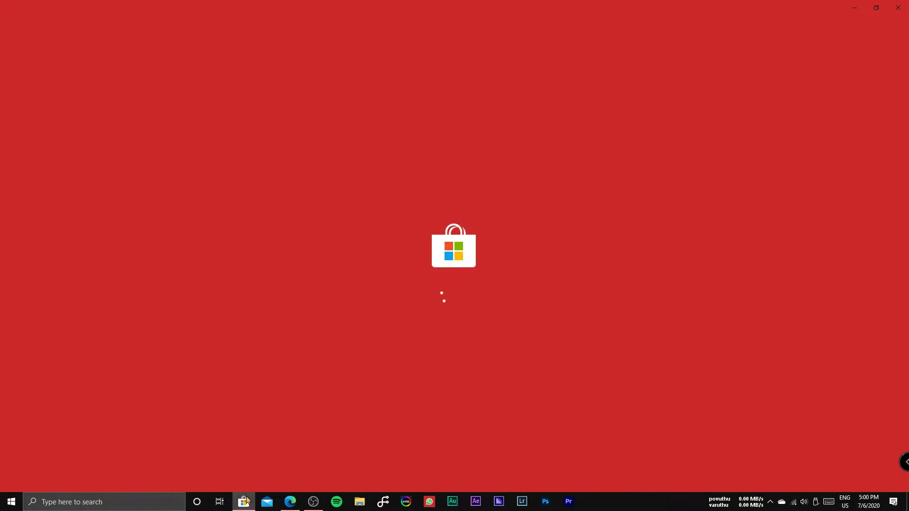
click(852, 29)
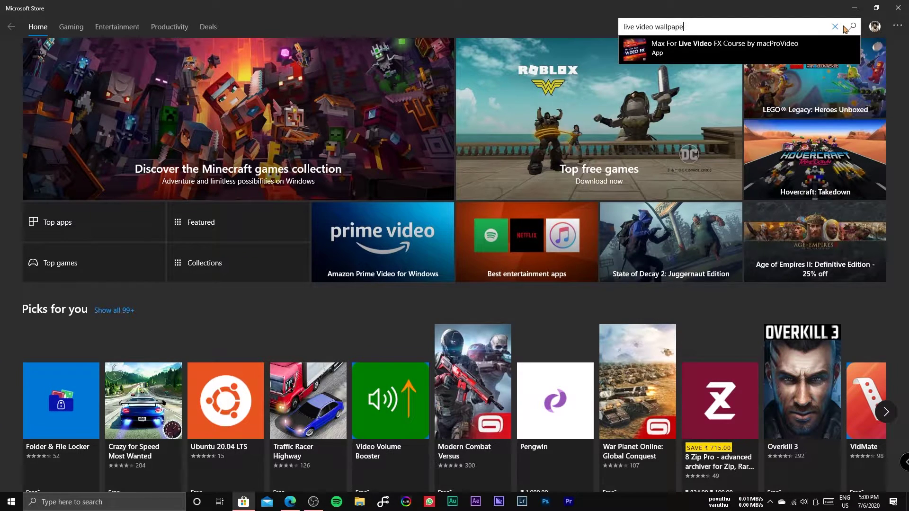
Run the search, then install and launch Desktop Live Wallpapers from its Store page
click(846, 27)
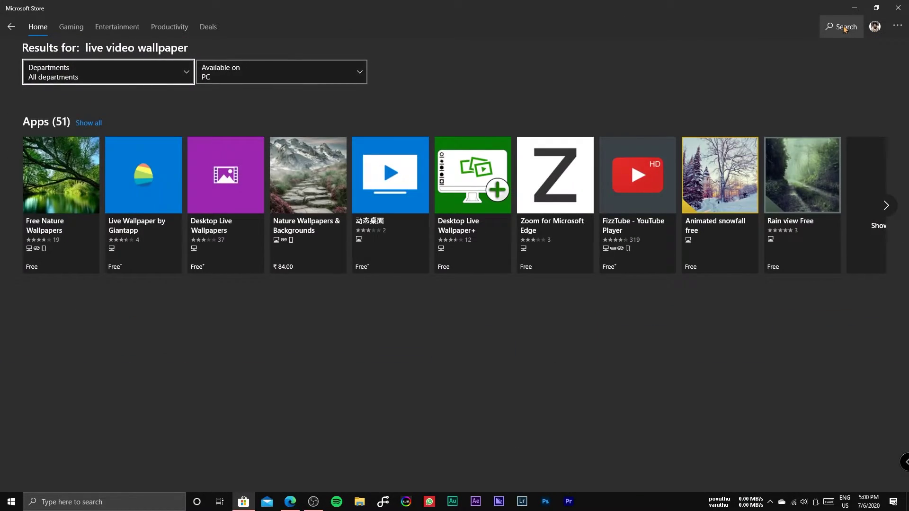
click(223, 226)
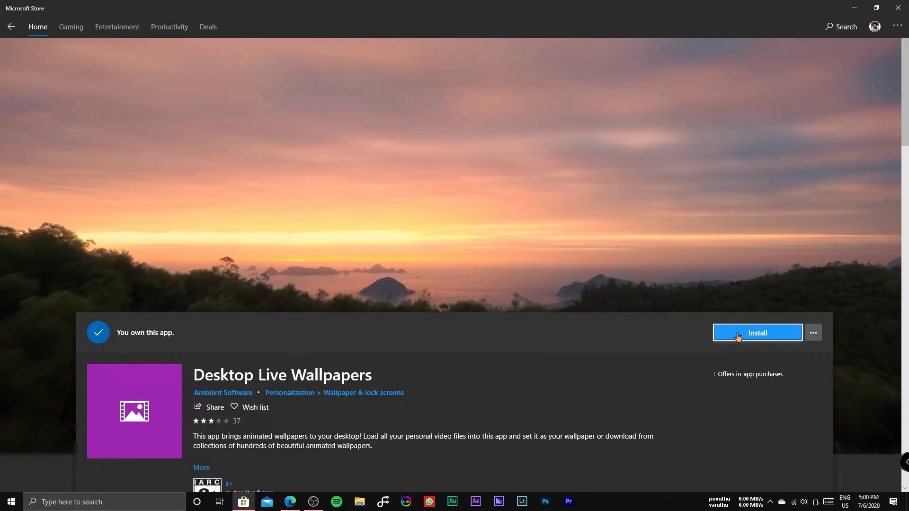
click(737, 333)
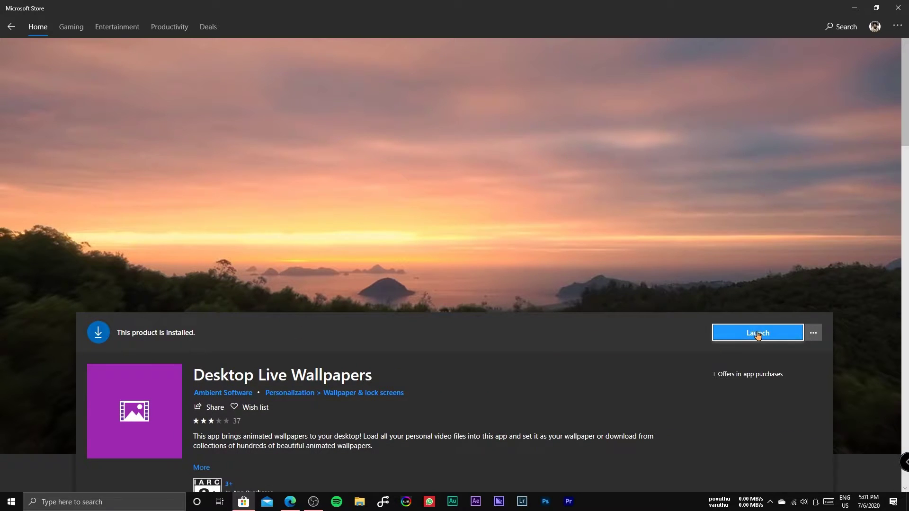
click(756, 333)
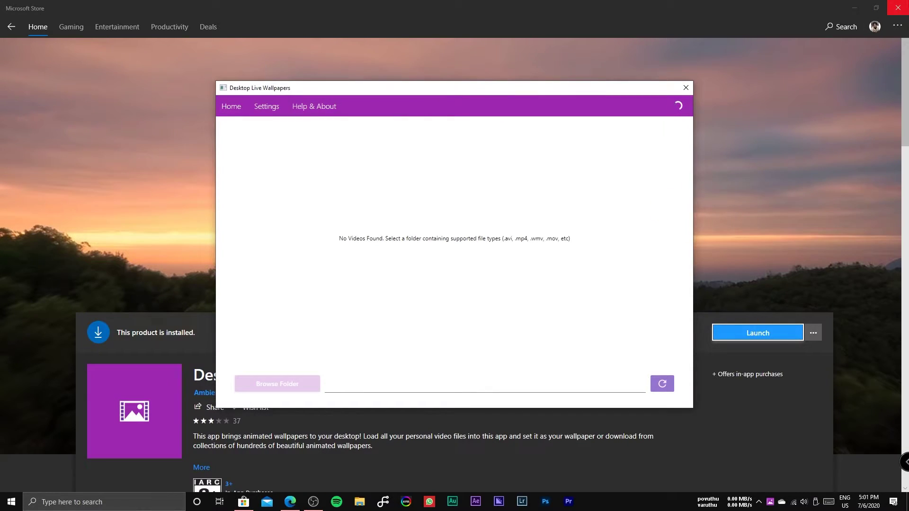
Close Microsoft Store, open the app's Settings, and dismiss the Tutorial
click(898, 8)
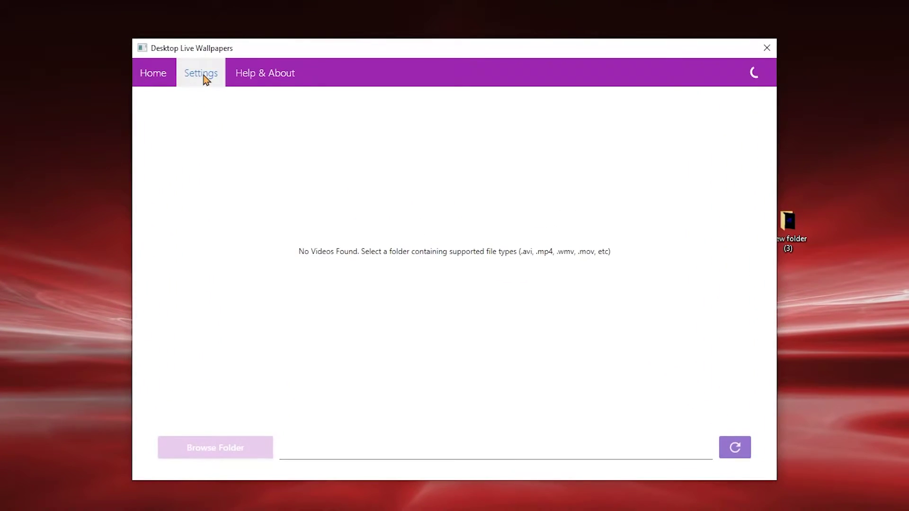
click(270, 109)
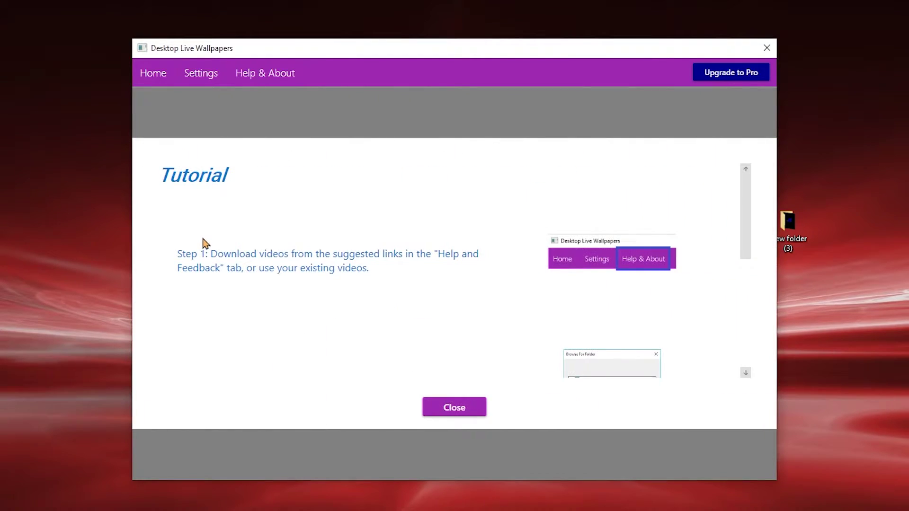
click(458, 415)
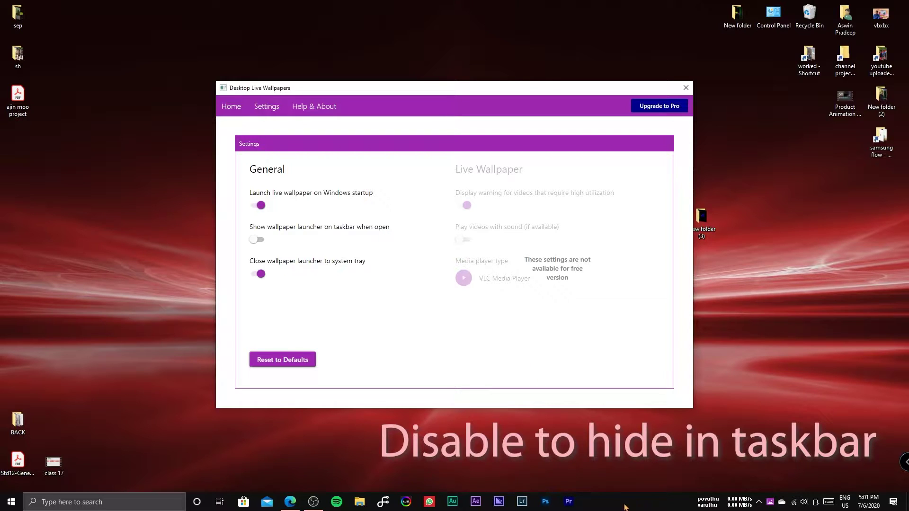
Leave 'Show wallpaper launcher on taskbar' off after toggling it, and return Home
click(262, 241)
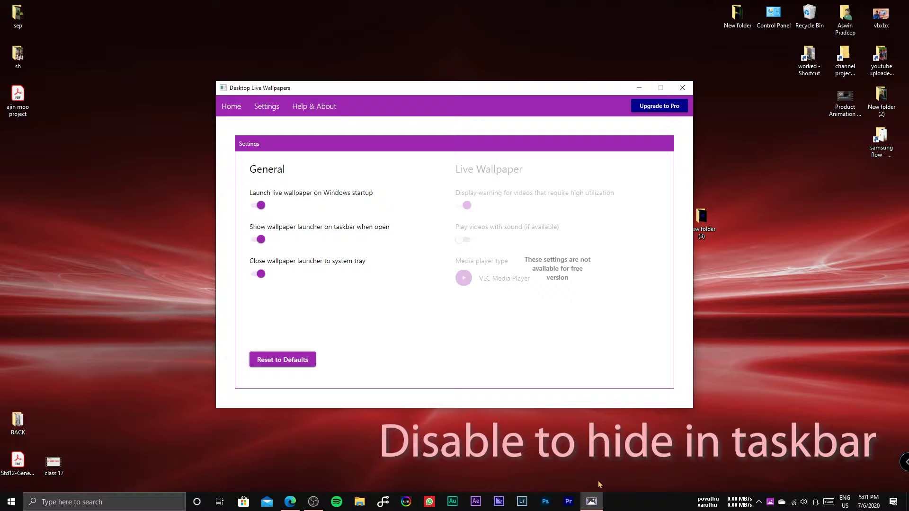
click(257, 240)
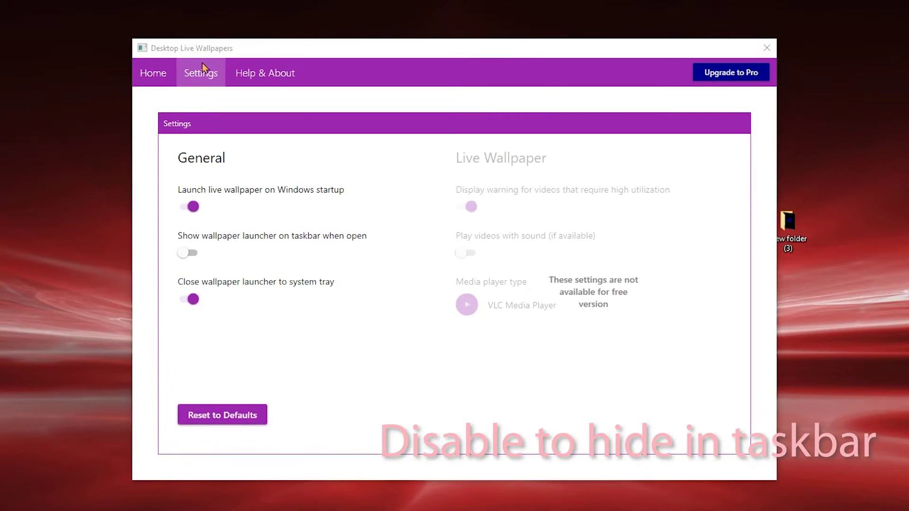
click(169, 66)
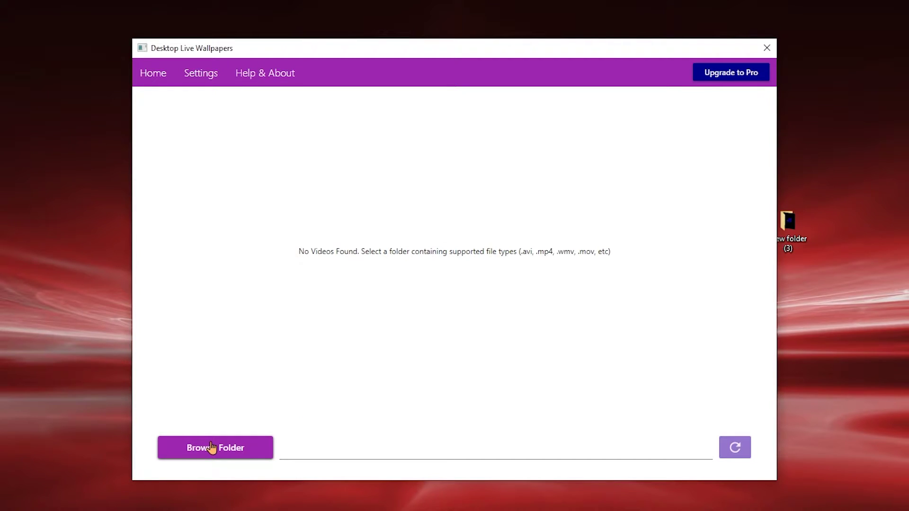
Preview the ROG RGB Wallpaper video, then load New folder (3) as the video folder
click(211, 448)
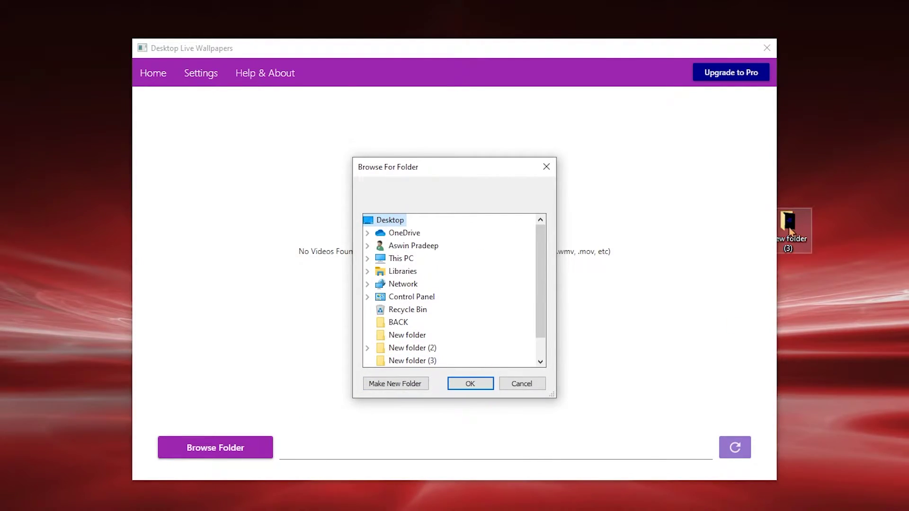
drag(789, 227, 840, 276)
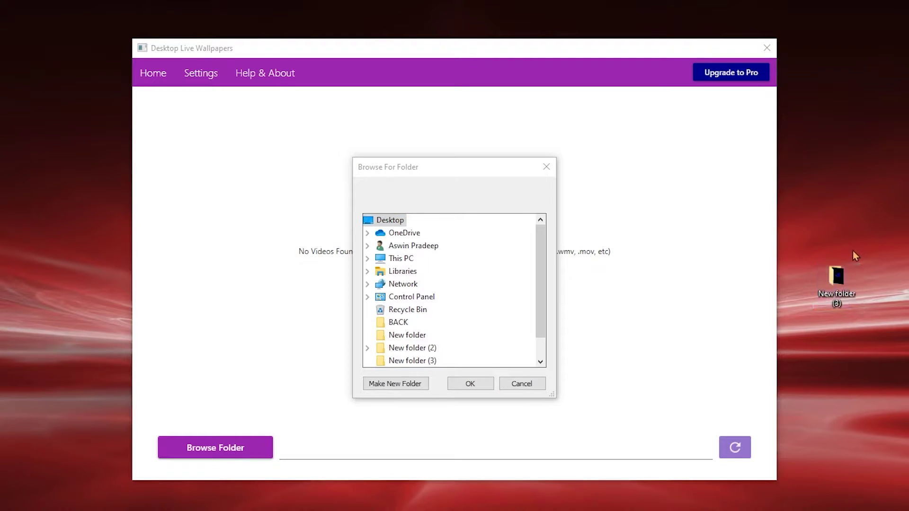
double_click(842, 278)
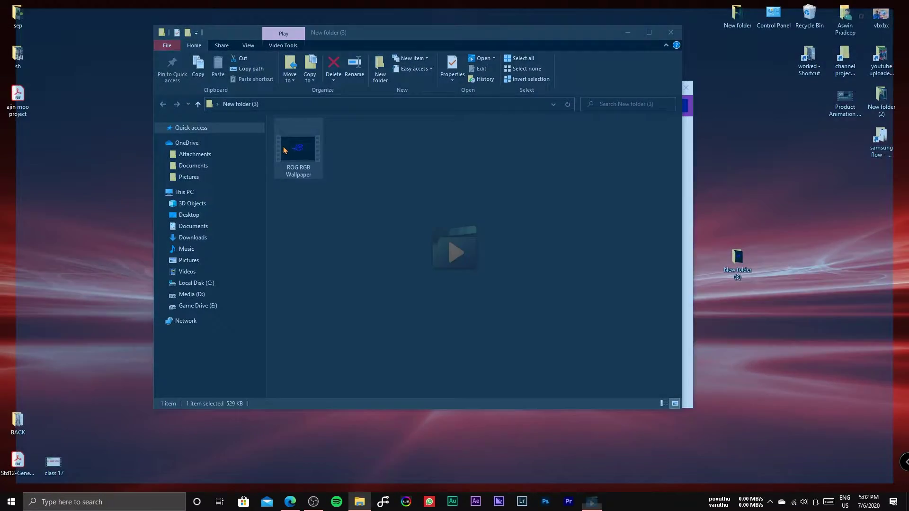
double_click(283, 150)
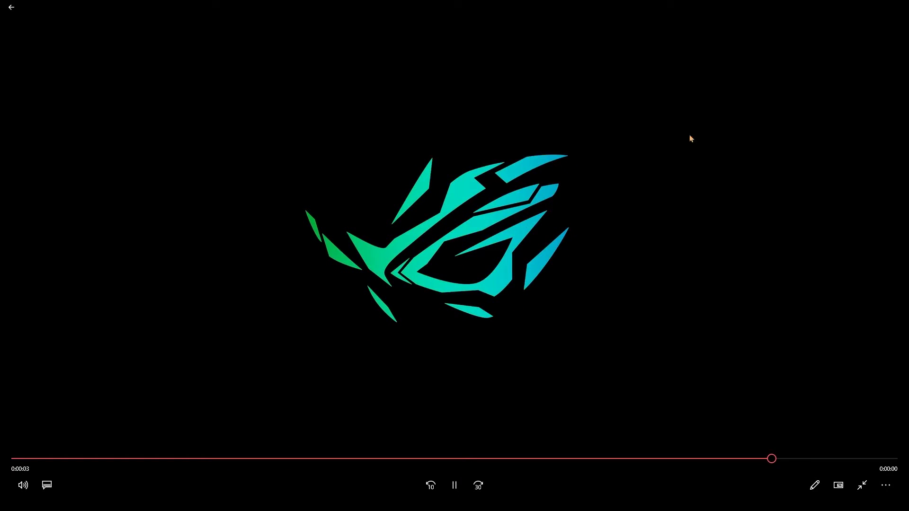
click(898, 8)
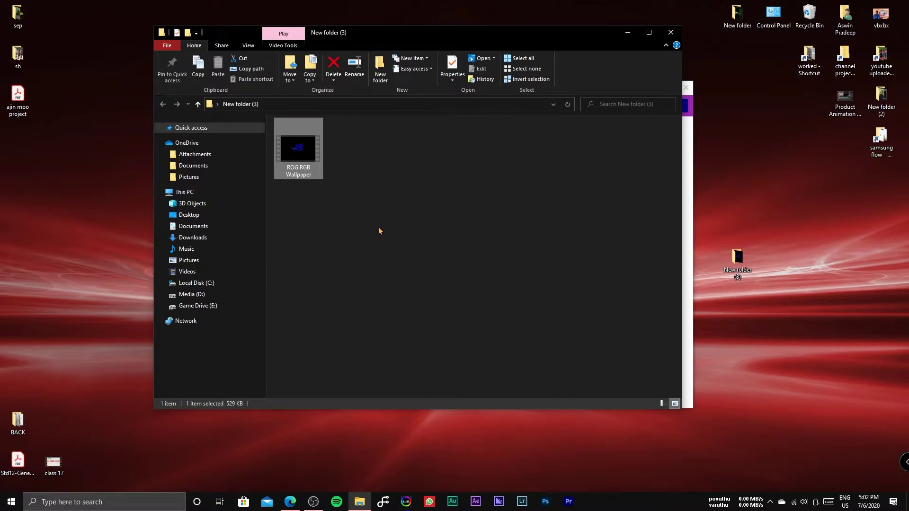
click(671, 33)
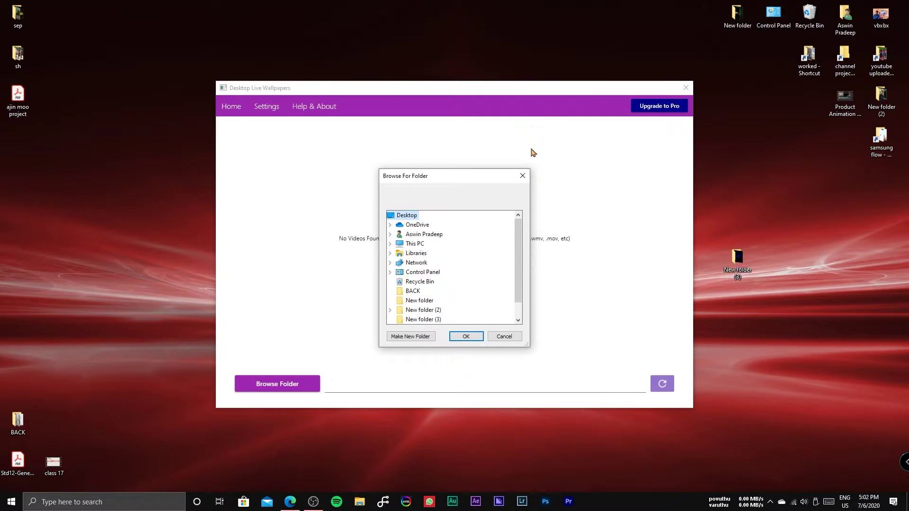
click(429, 320)
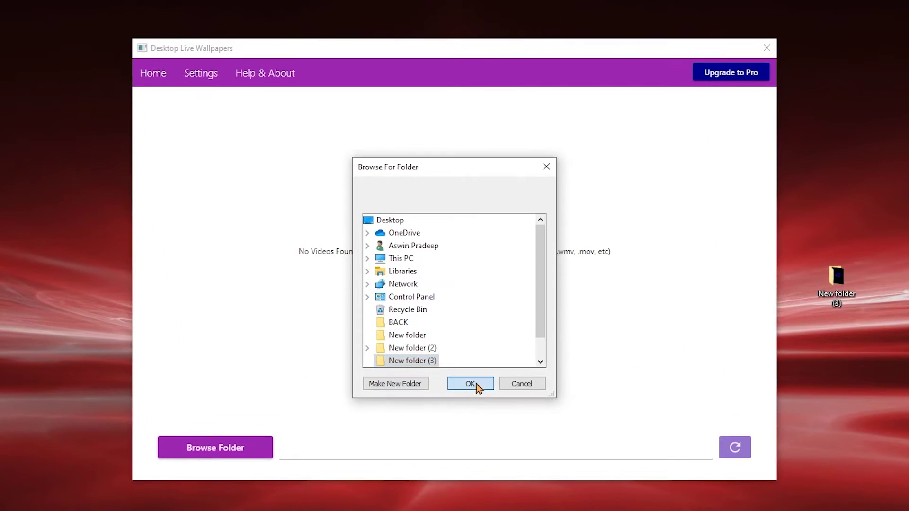
click(466, 336)
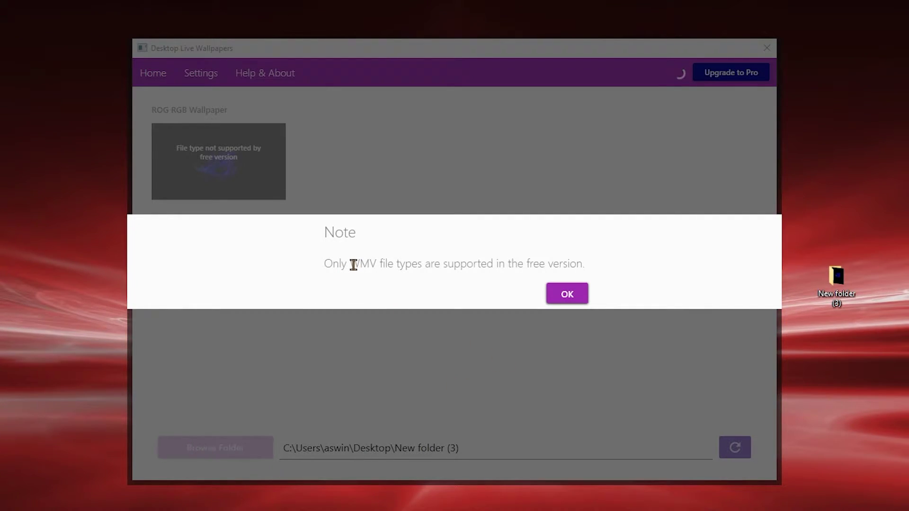
Read and dismiss the note that only WMV videos work in the free version
drag(353, 264, 379, 264)
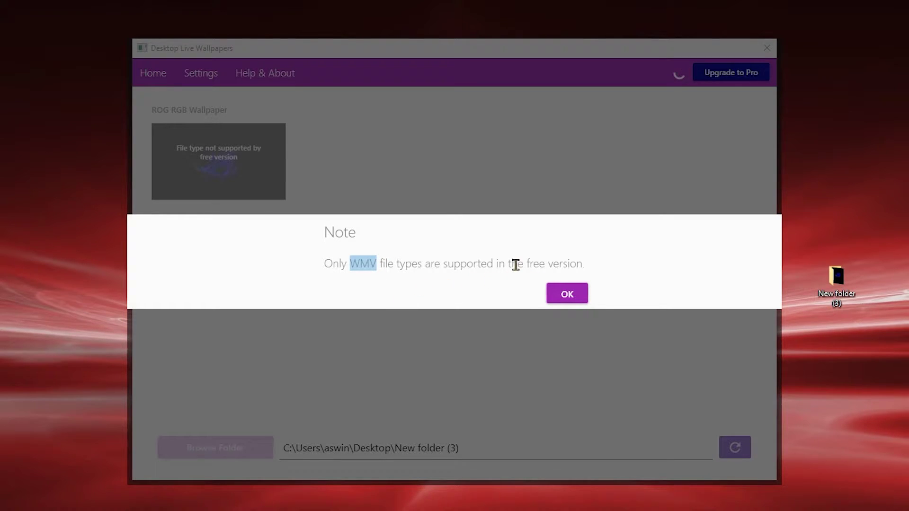
drag(516, 264, 622, 287)
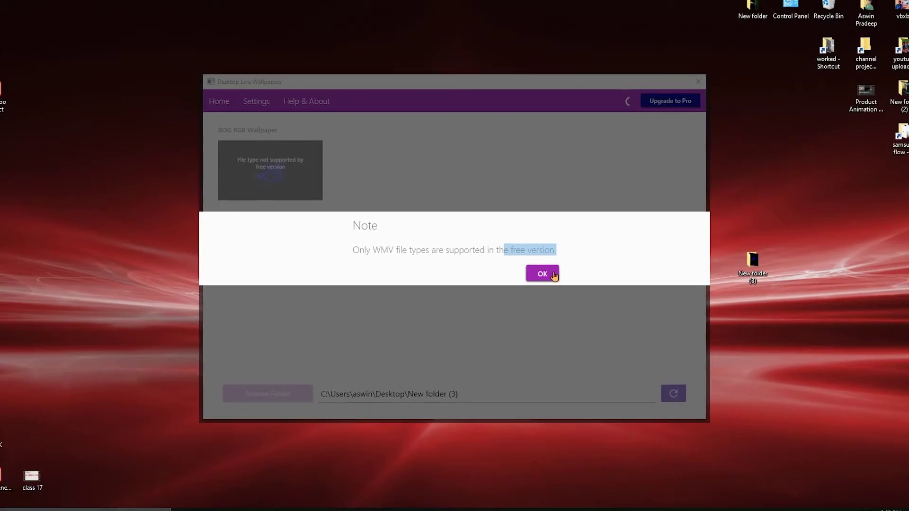
click(579, 296)
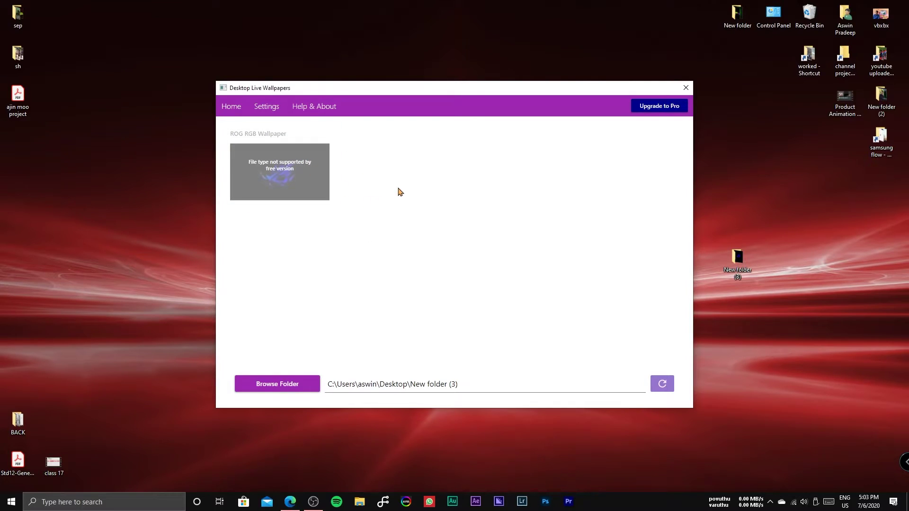
click(290, 502)
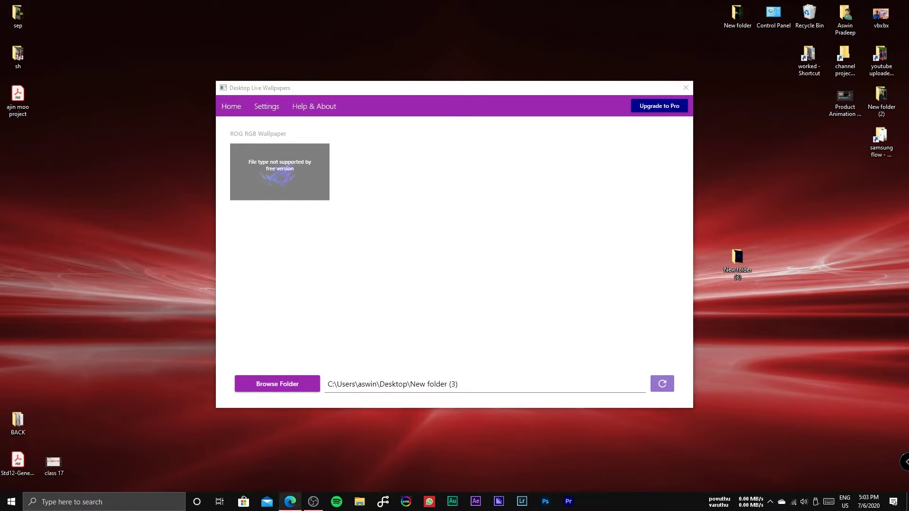
Upload ROG RGB Wallpaper.mp4 from New folder (3) to Online-Convert's WMV converter
scroll(426, 237, up, 10)
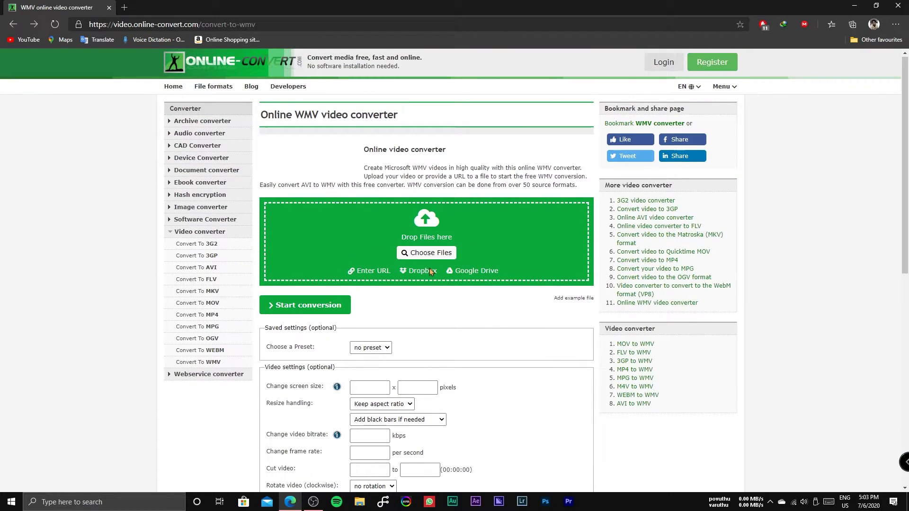
drag(471, 9, 1, 28)
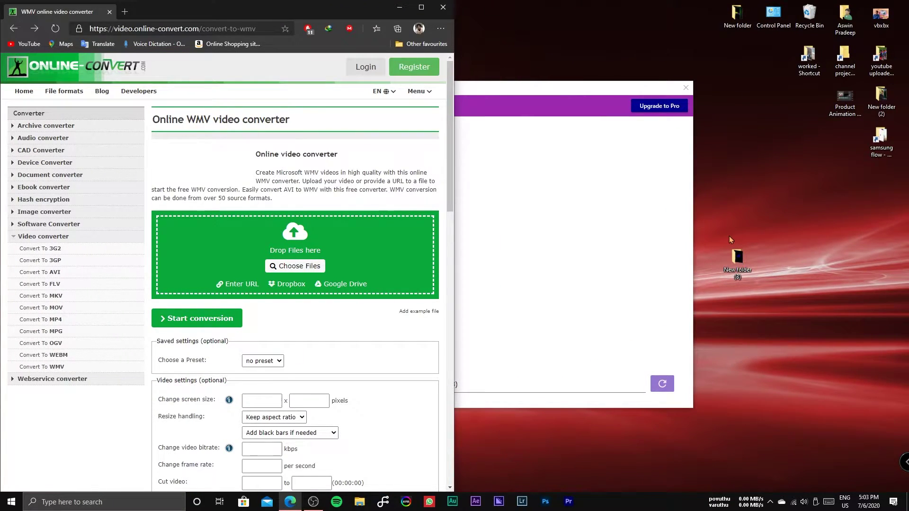
click(739, 264)
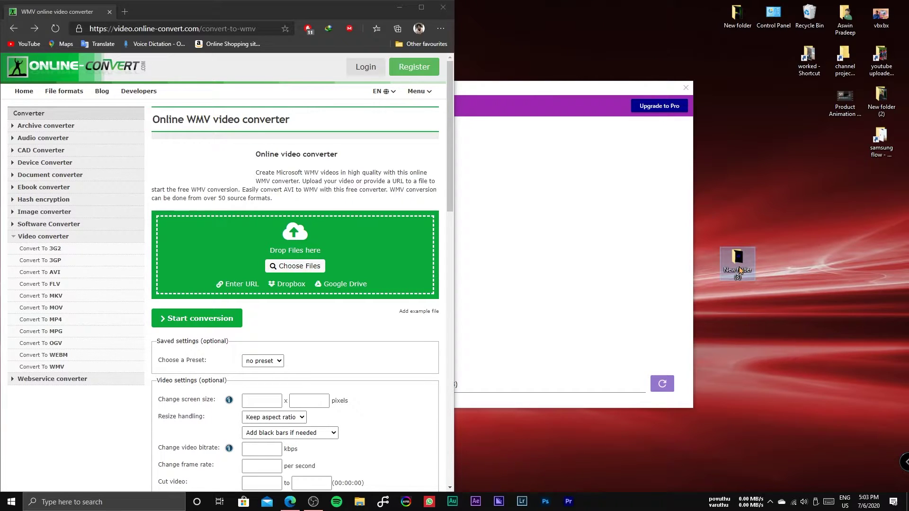
double_click(739, 265)
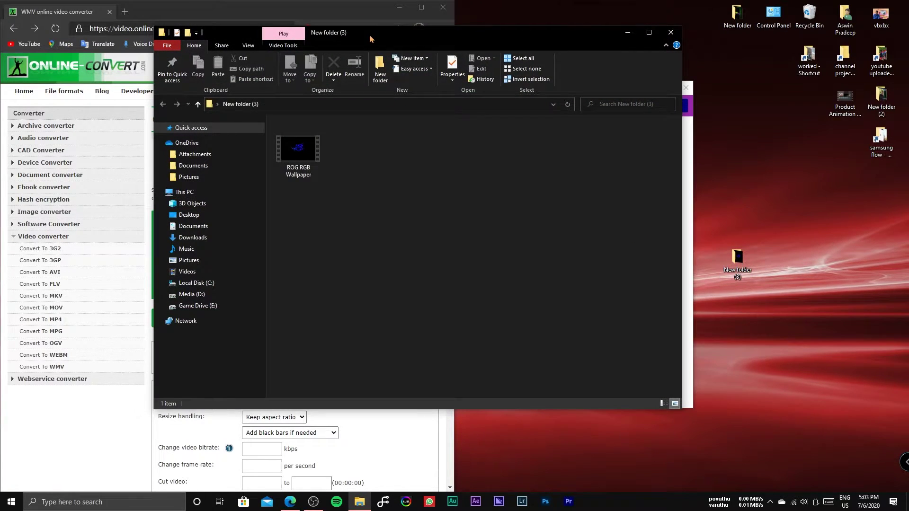
drag(371, 35, 622, 83)
drag(566, 208, 218, 343)
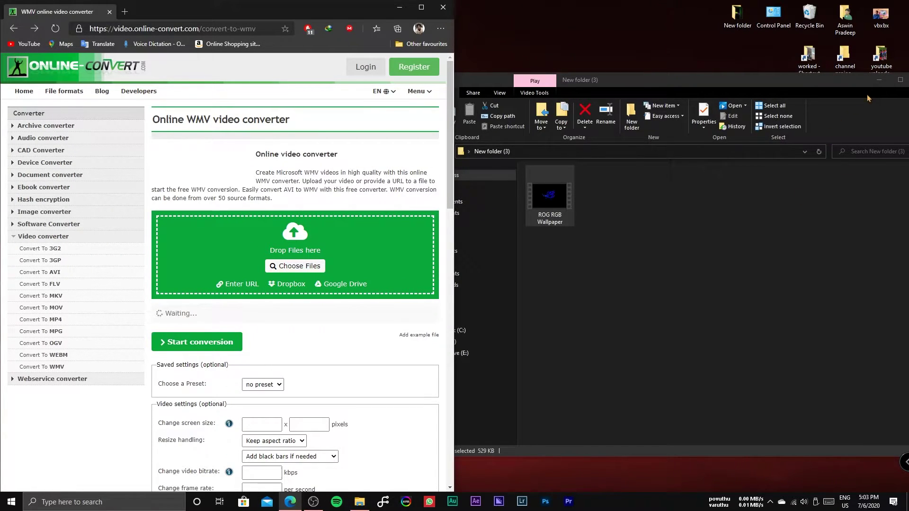
click(879, 79)
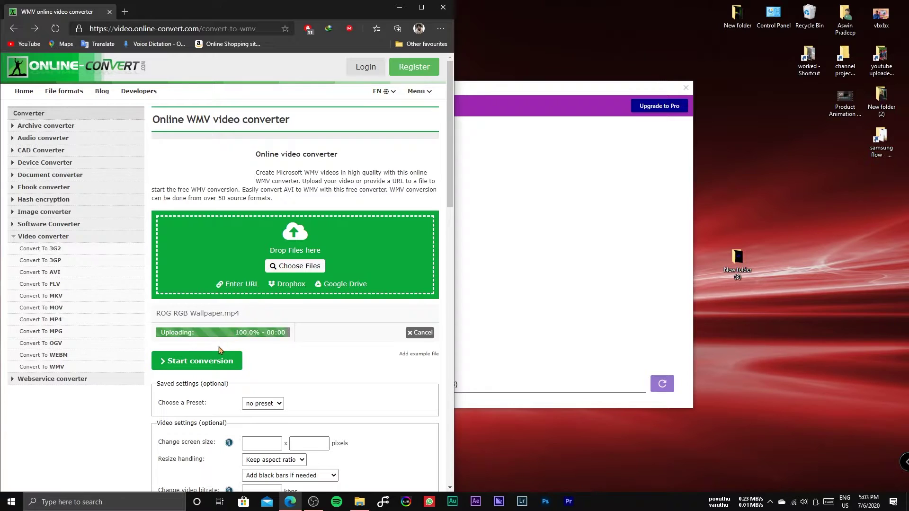
scroll(290, 349, down, 10)
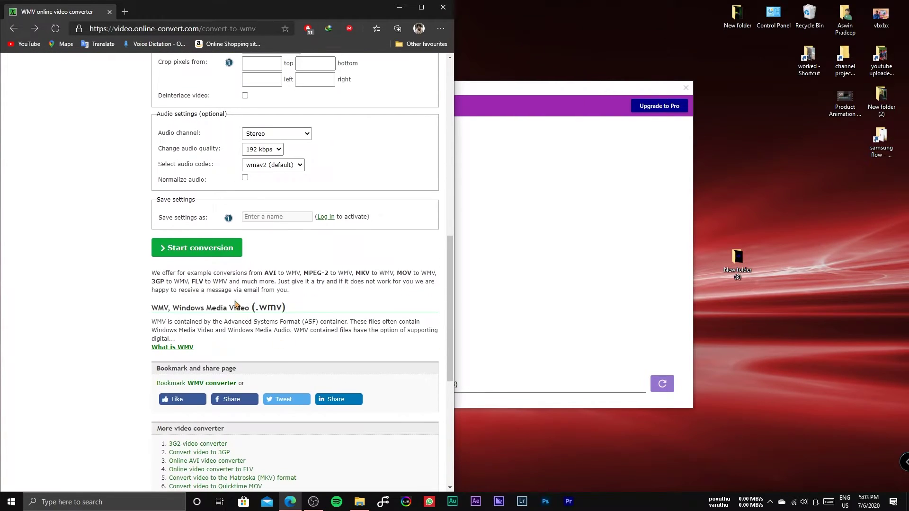
Convert to WMV, download the 1.04 MB ROG RGB Wallpaper.wmv, and move it into New folder (3)
click(200, 253)
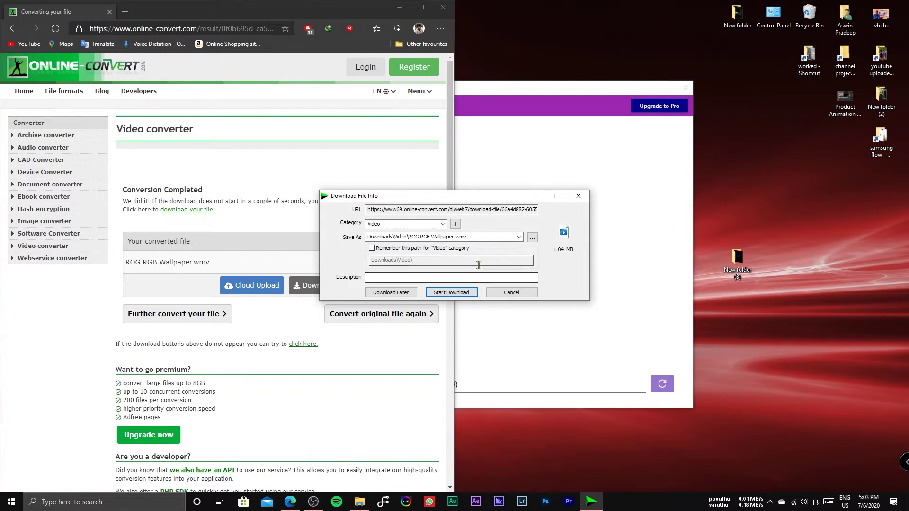
click(451, 294)
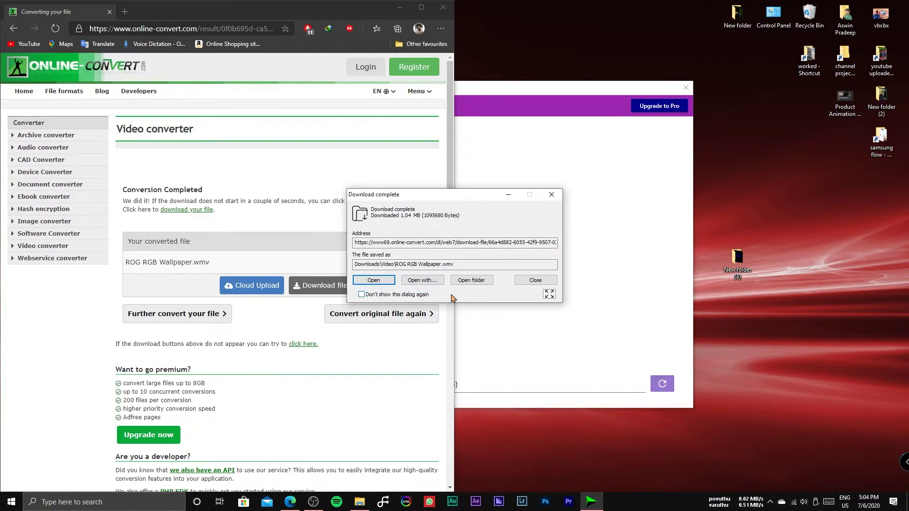
click(400, 8)
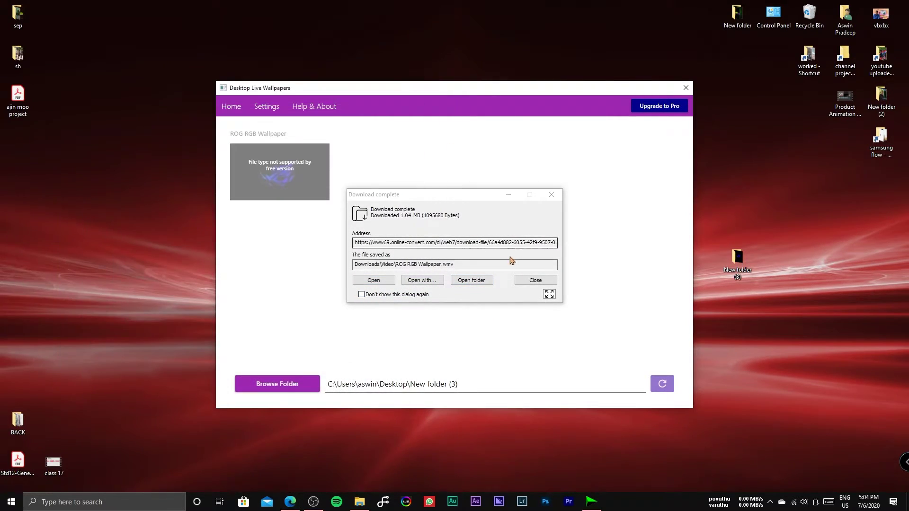
click(473, 281)
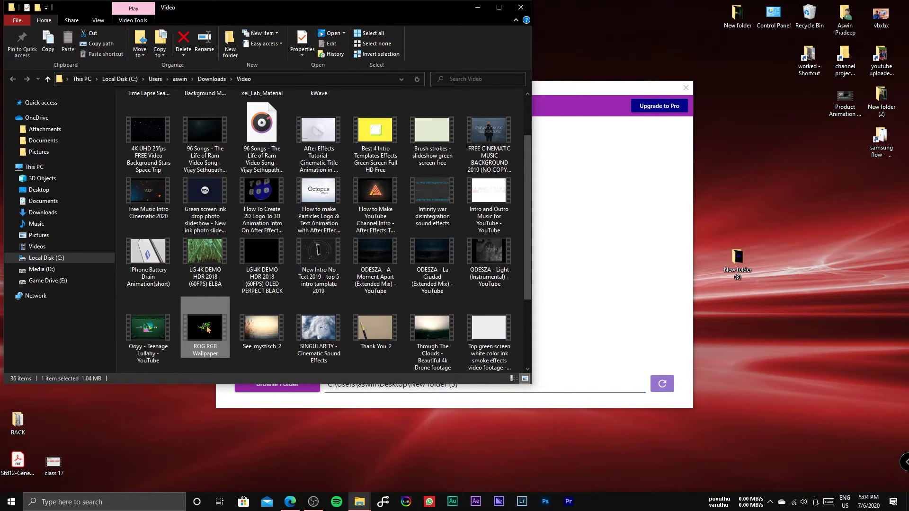
drag(200, 334, 746, 267)
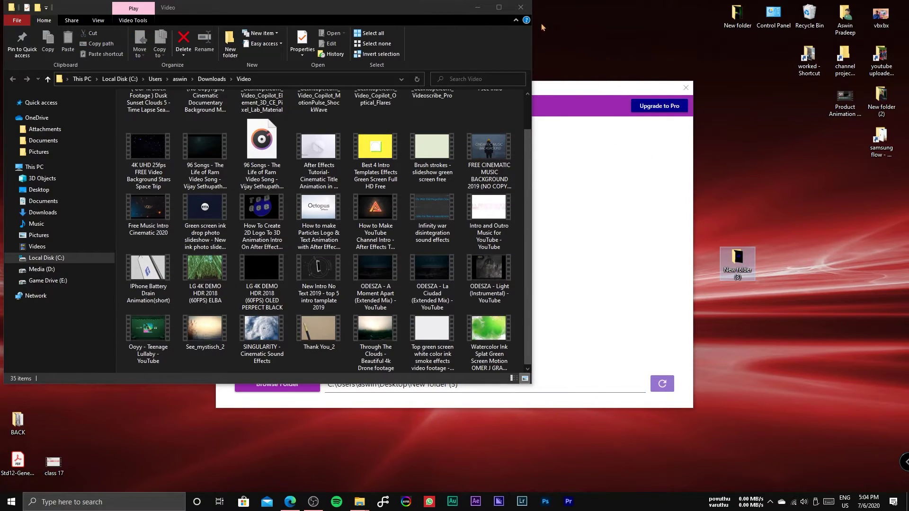
click(521, 7)
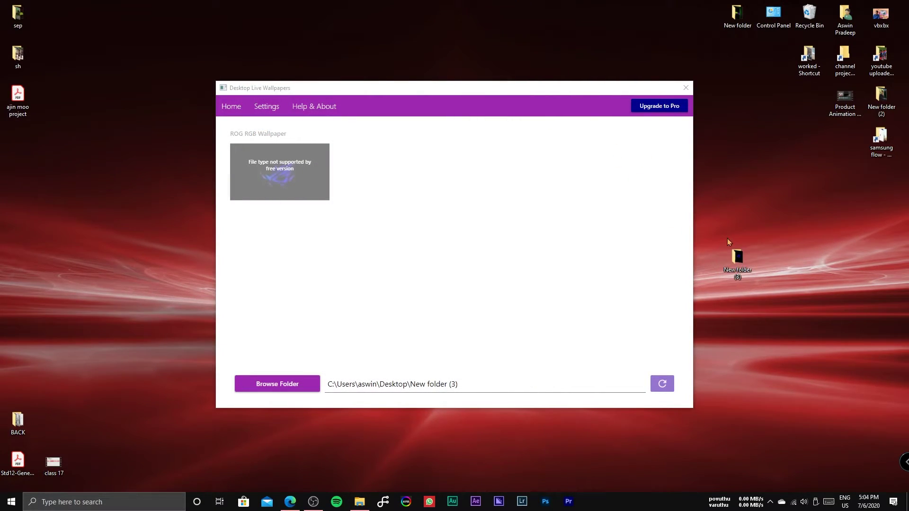
Refresh the New folder (3) wallpaper list and dismiss the WMV-only notice
click(663, 384)
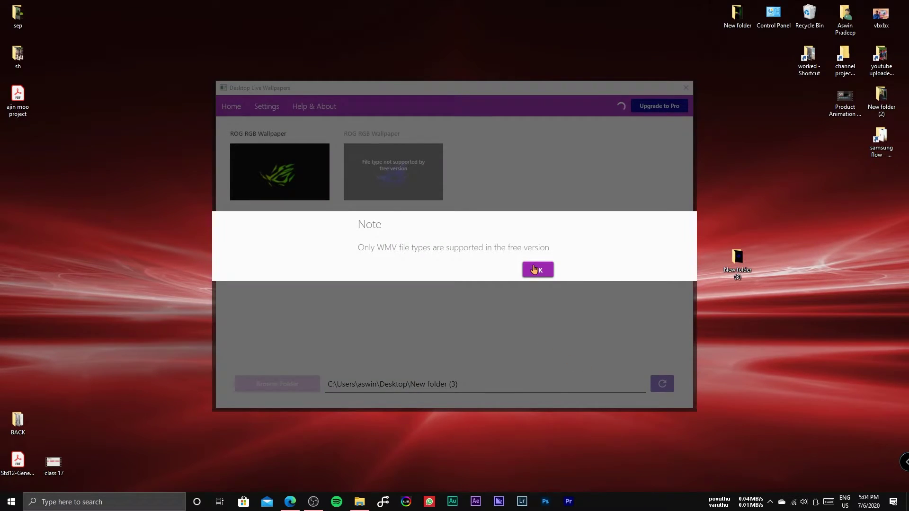
click(535, 269)
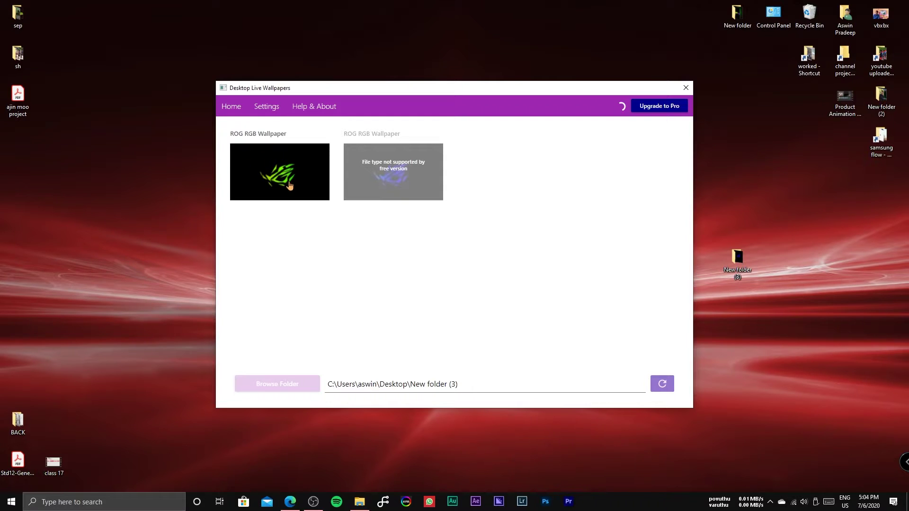
Check the second ROG RGB Wallpaper file's properties to confirm it is the .wmv copy
double_click(737, 258)
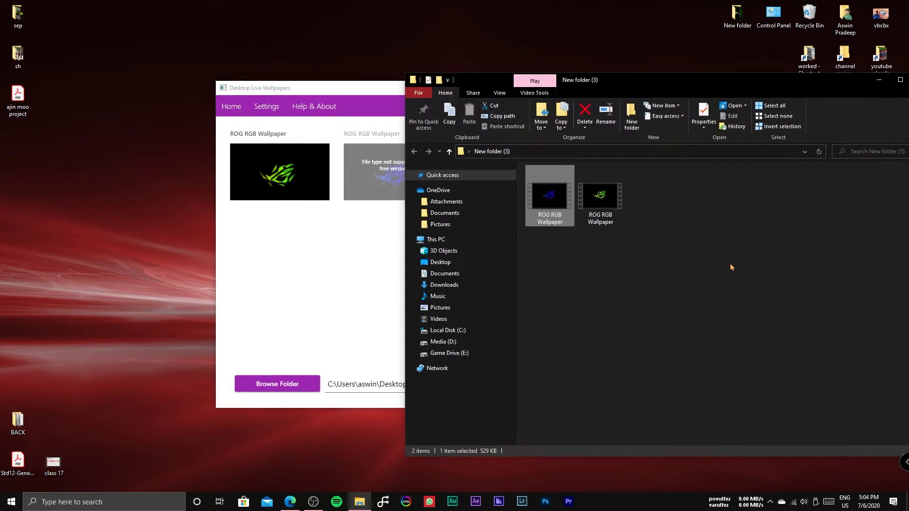
click(611, 220)
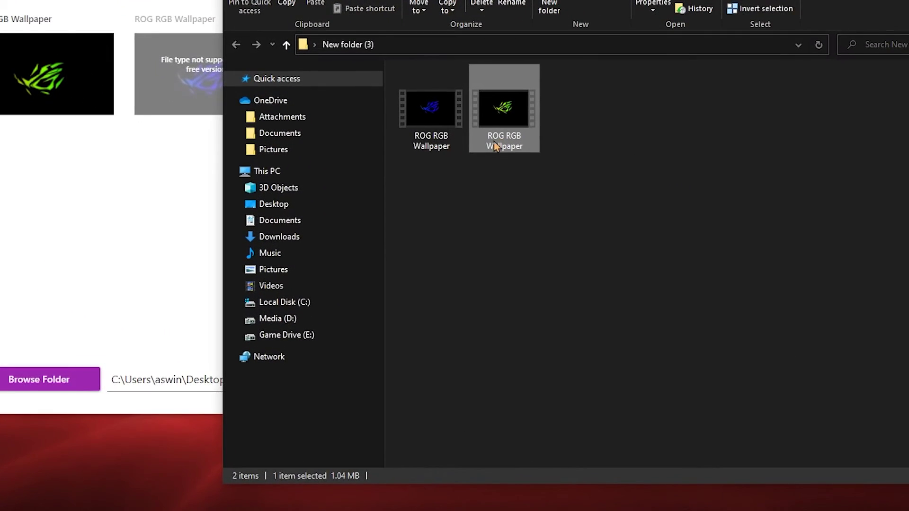
right_click(519, 146)
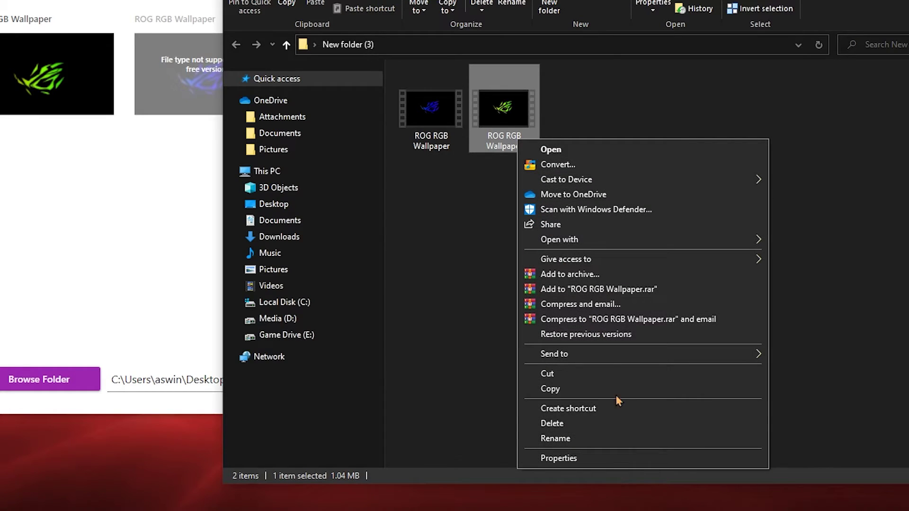
click(607, 459)
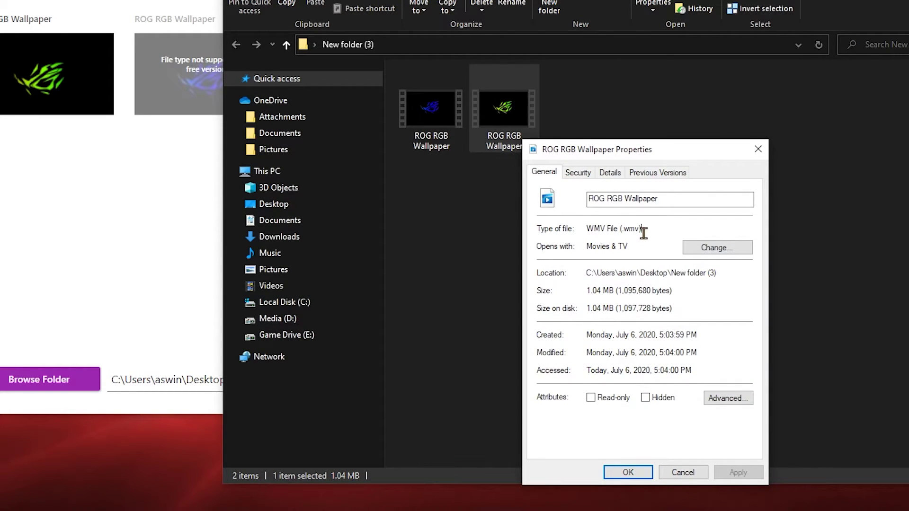
mouse_move(644, 231)
mouse_down()
mouse_move(624, 228)
mouse_move(631, 239)
mouse_up()
click(628, 472)
Check the first ROG RGB Wallpaper file's properties to confirm it is the MP4 original
click(430, 93)
right_click(430, 89)
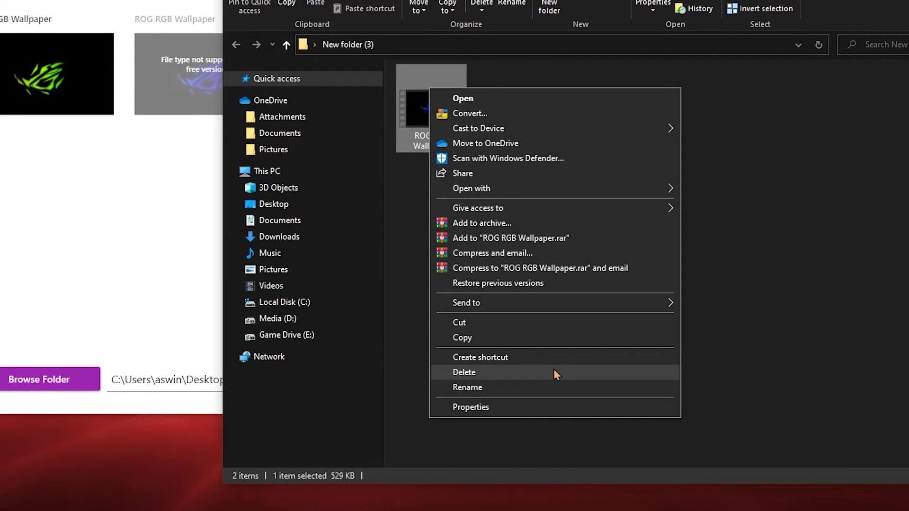
click(551, 408)
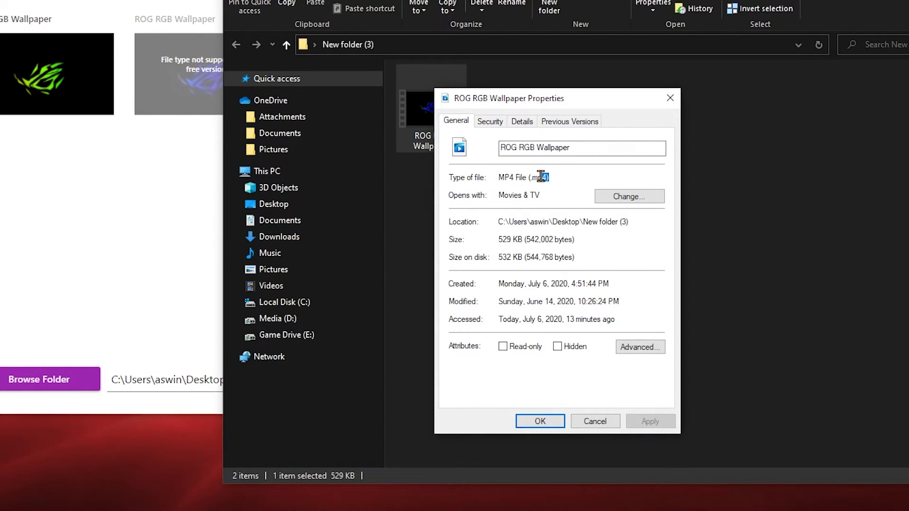
drag(527, 179, 555, 181)
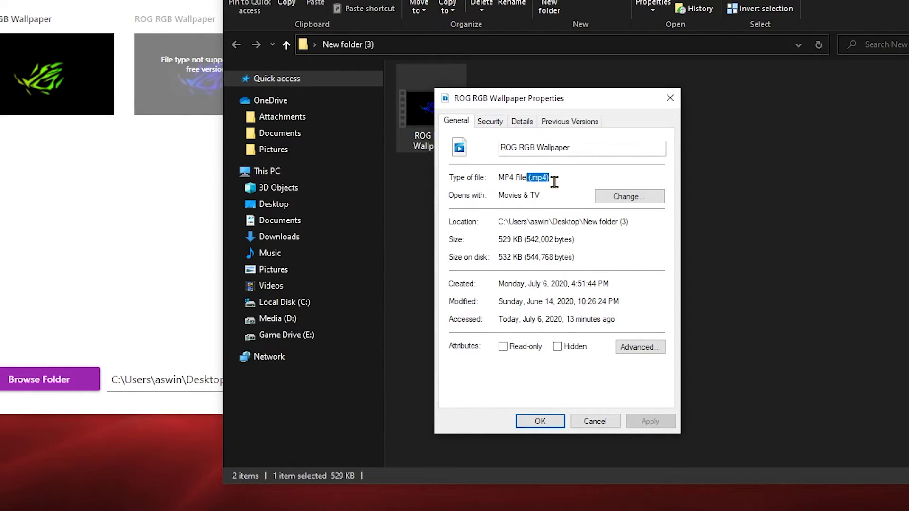
click(529, 423)
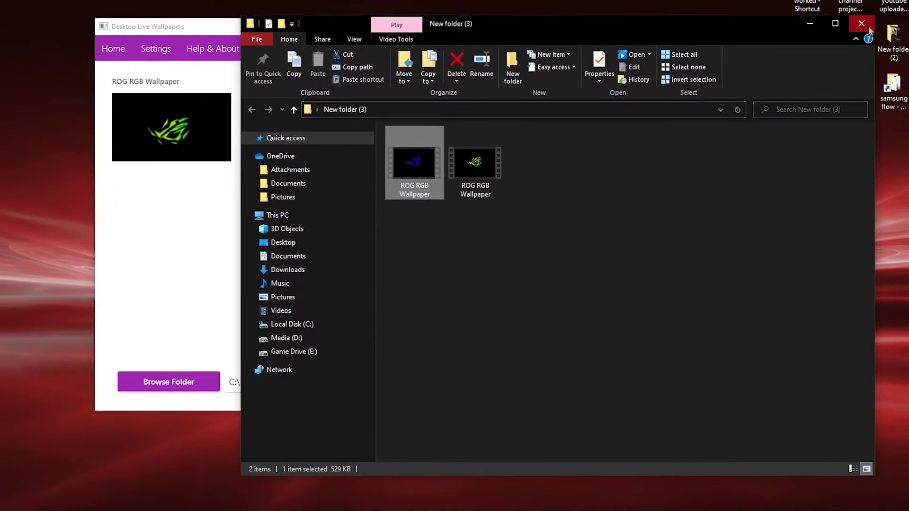
Apply the ROG RGB Wallpaper tile as the live wallpaper and close the launcher window
key(alt+F4)
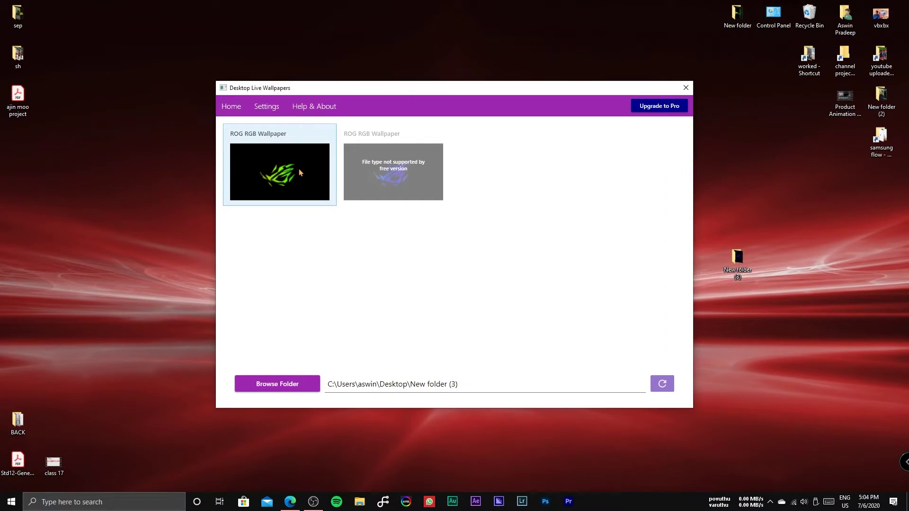
click(300, 169)
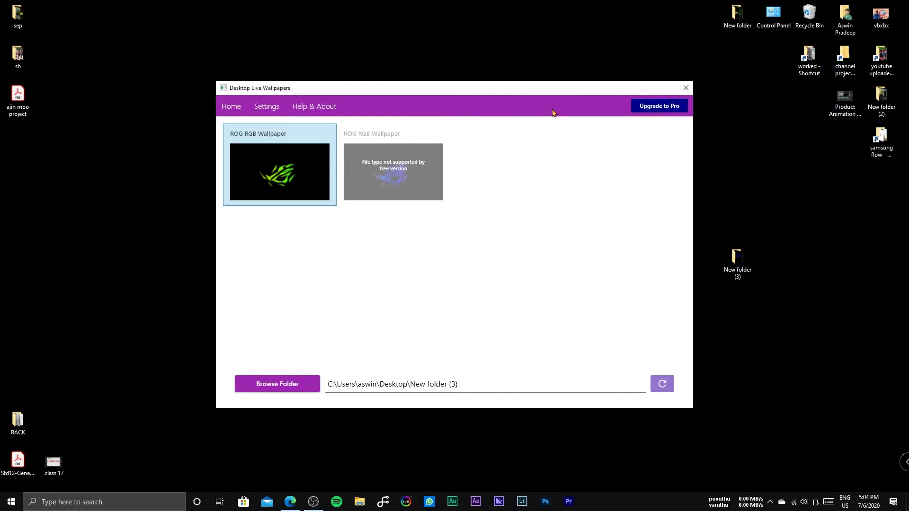
drag(484, 90, 356, 87)
click(559, 84)
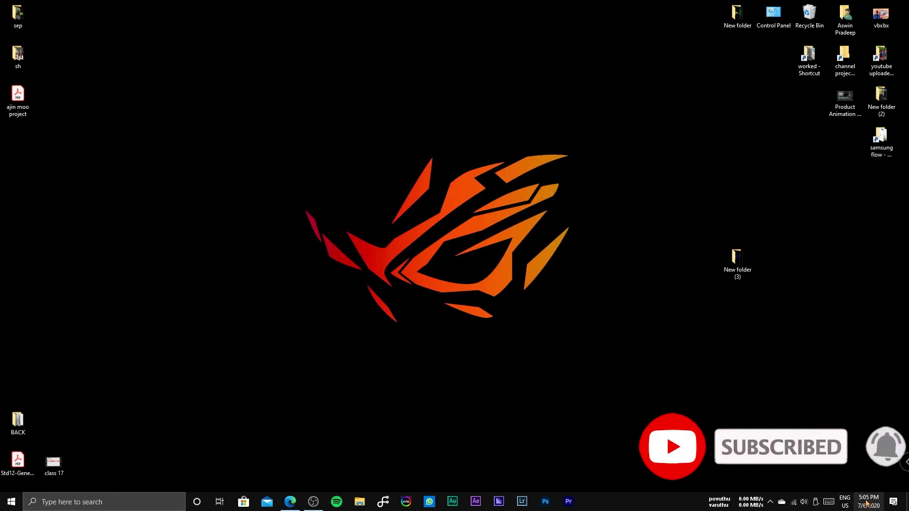
Reopen the Desktop Live Wallpapers launcher from its tray icon's Open Launcher option
click(770, 501)
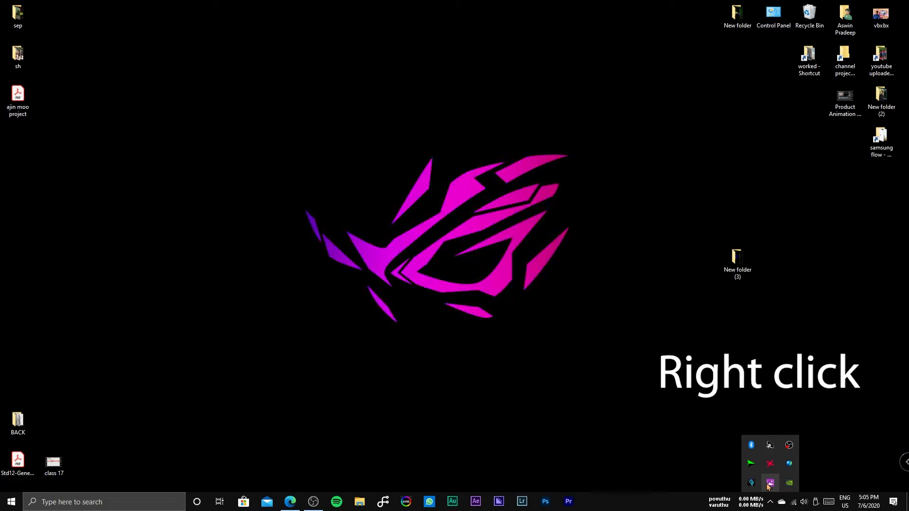
right_click(770, 483)
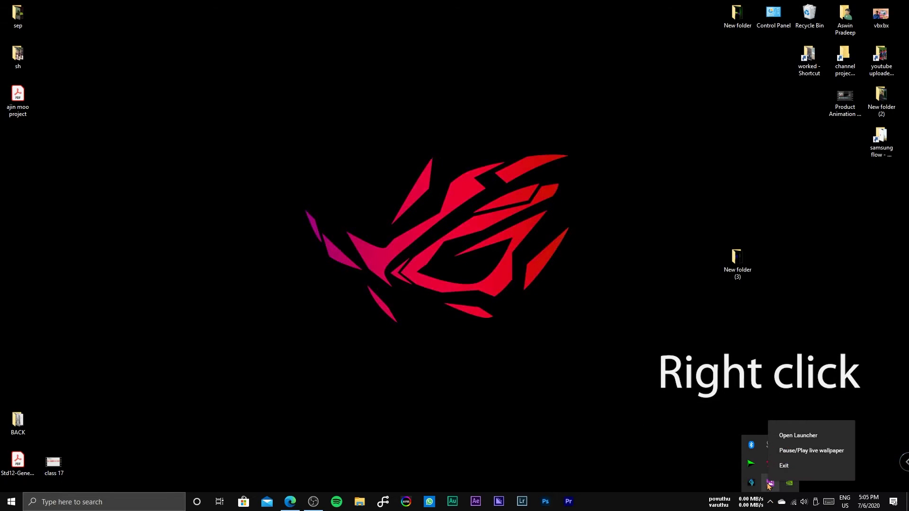
click(798, 438)
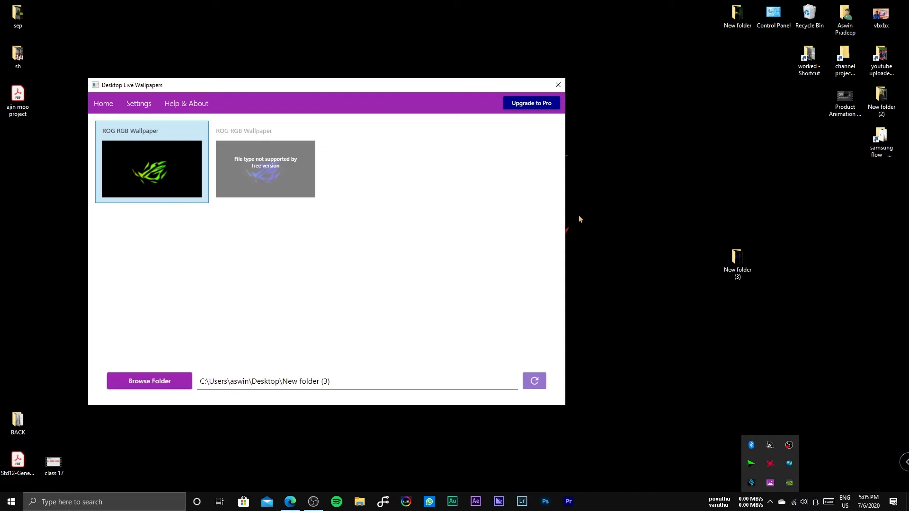
Browse to the desktop's New folder and load it as the wallpaper source folder
click(143, 383)
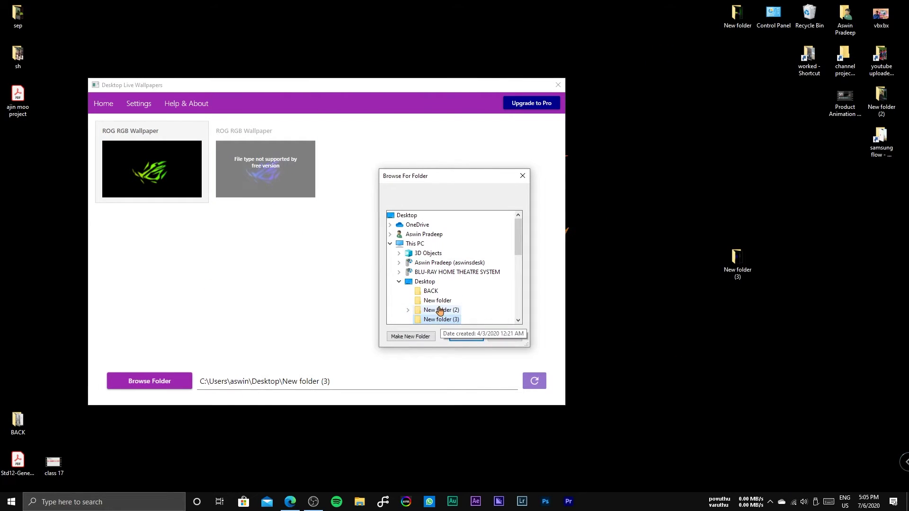
click(736, 15)
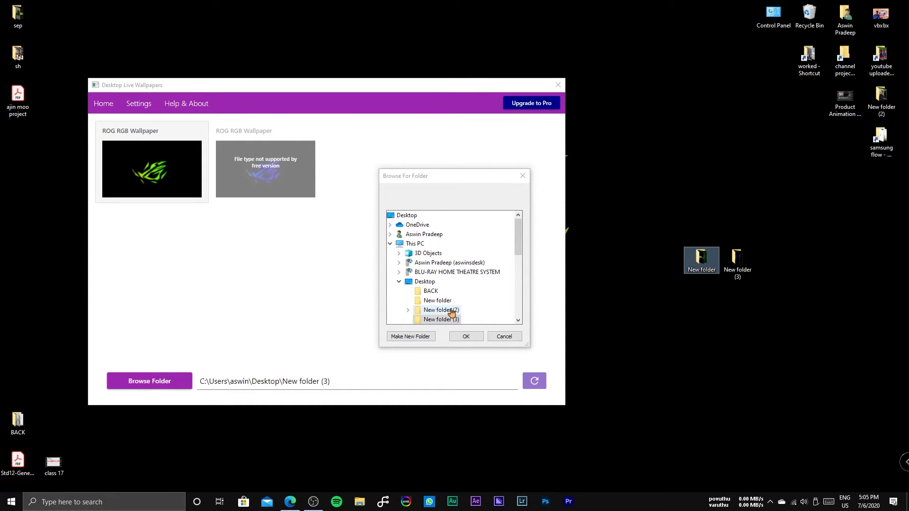
click(437, 301)
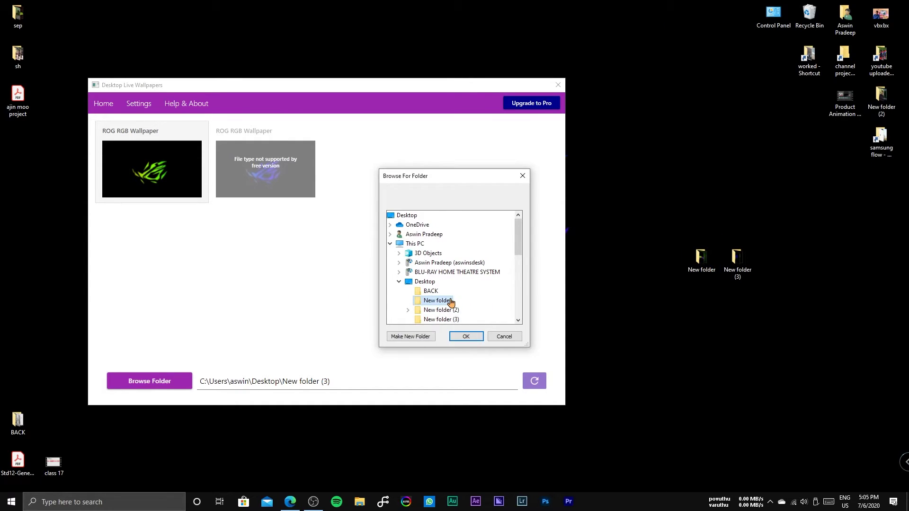
click(466, 336)
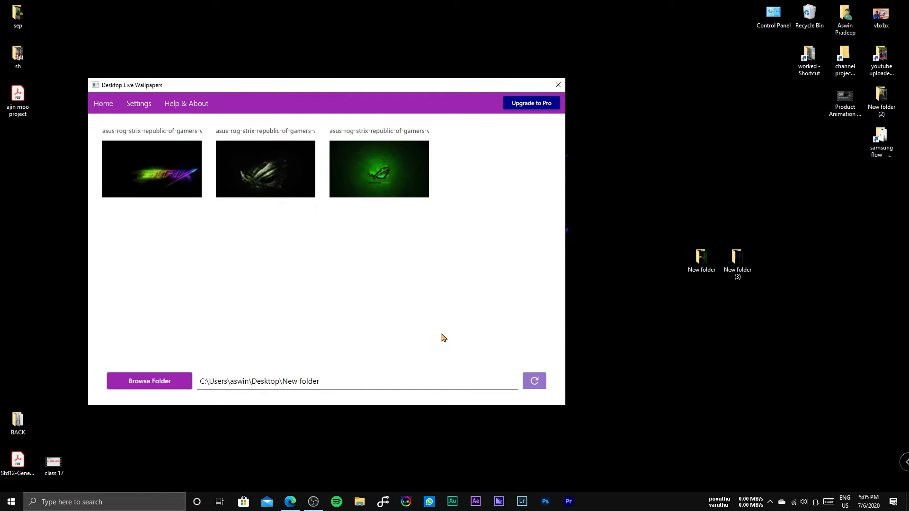
Preview the STRIX, dark ROG and third Republic of Gamers wallpapers, keep the third, and close the launcher
click(144, 155)
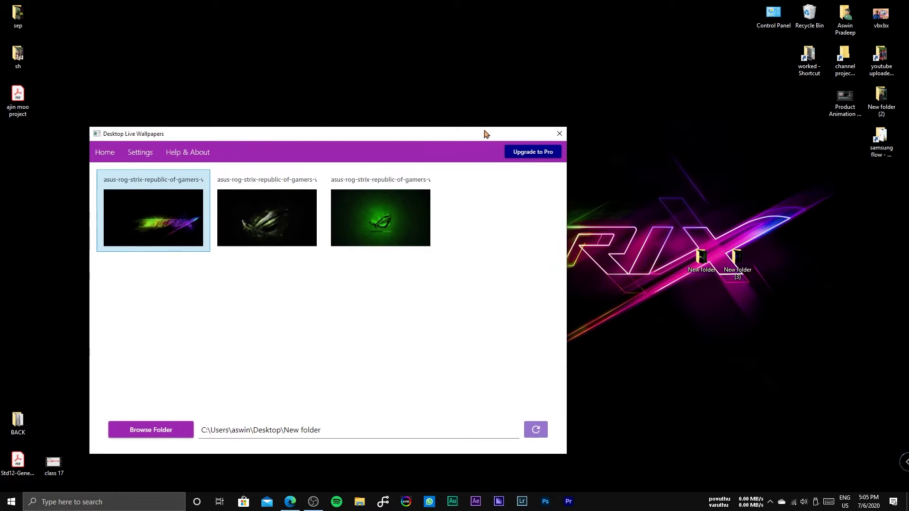
drag(499, 93, 293, 170)
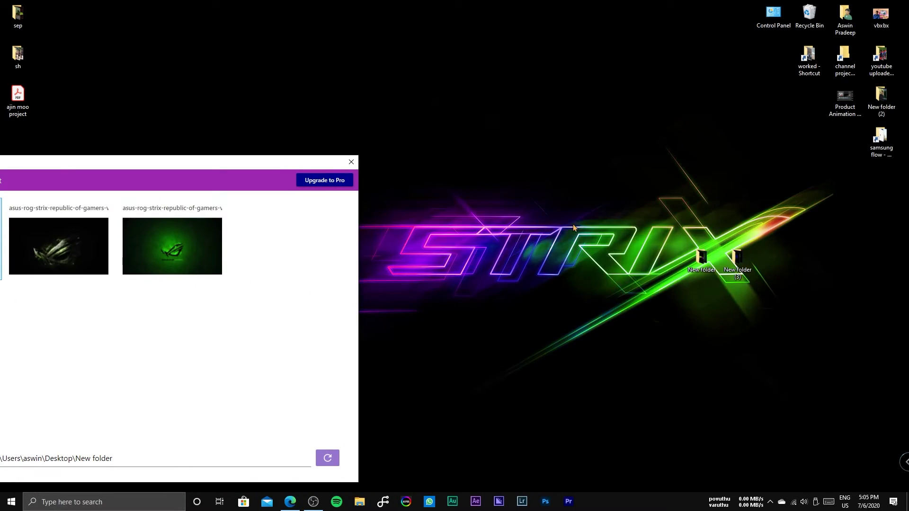
drag(114, 164, 427, 110)
click(331, 194)
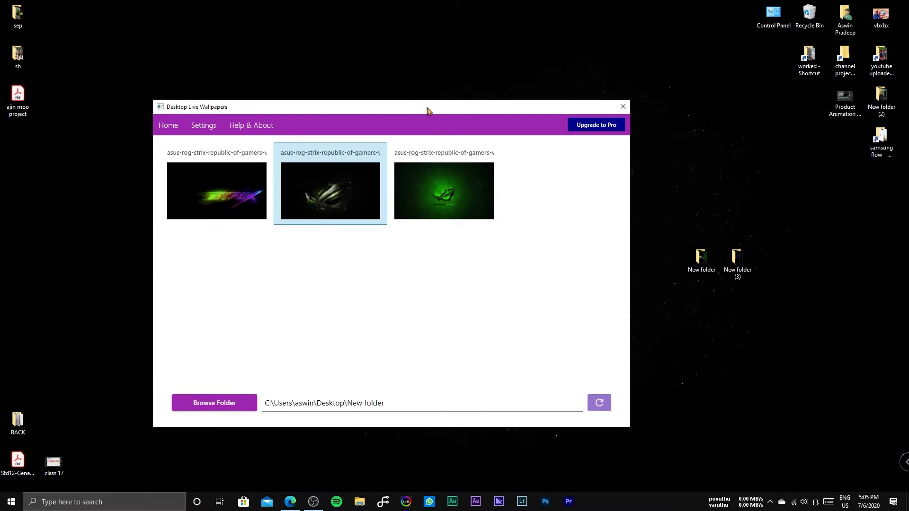
click(446, 192)
drag(462, 109, 166, 325)
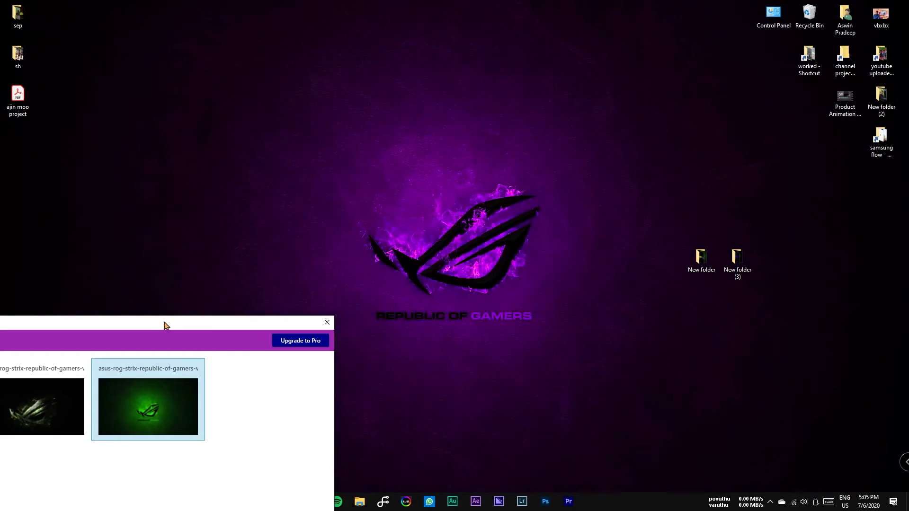
drag(166, 325, 383, 125)
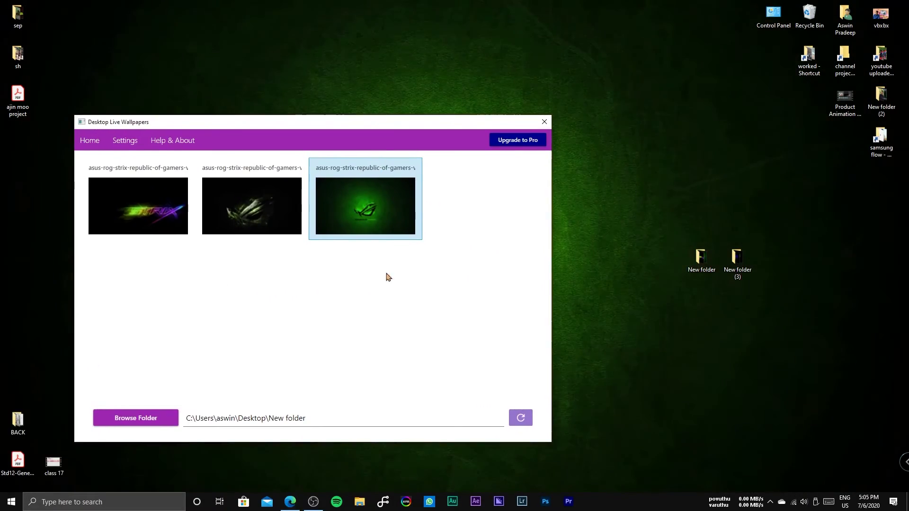
click(544, 121)
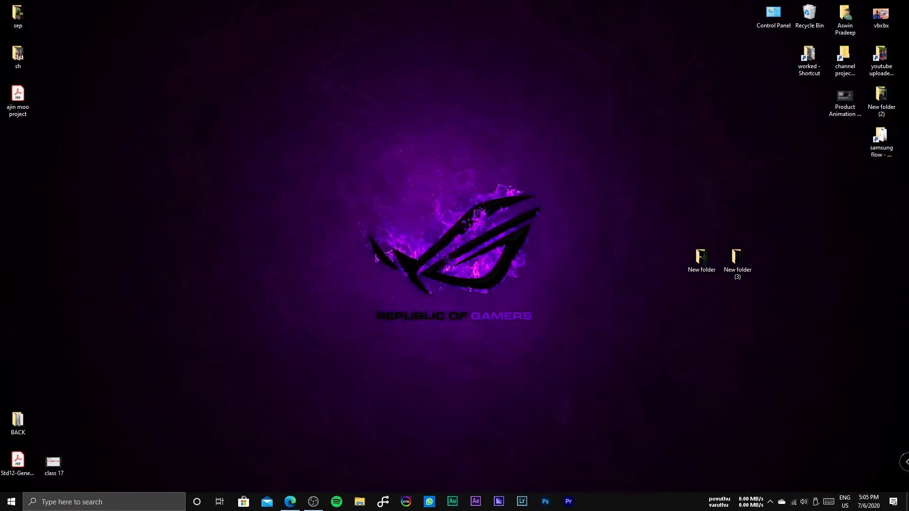
Pause live wallpaper playback with the tray icon's Pause/Play live wallpaper option
click(771, 503)
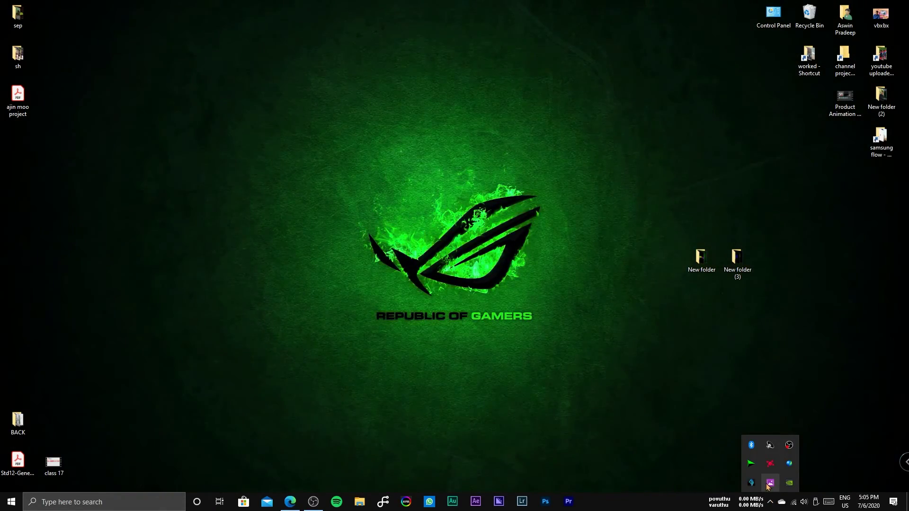
right_click(770, 483)
click(797, 454)
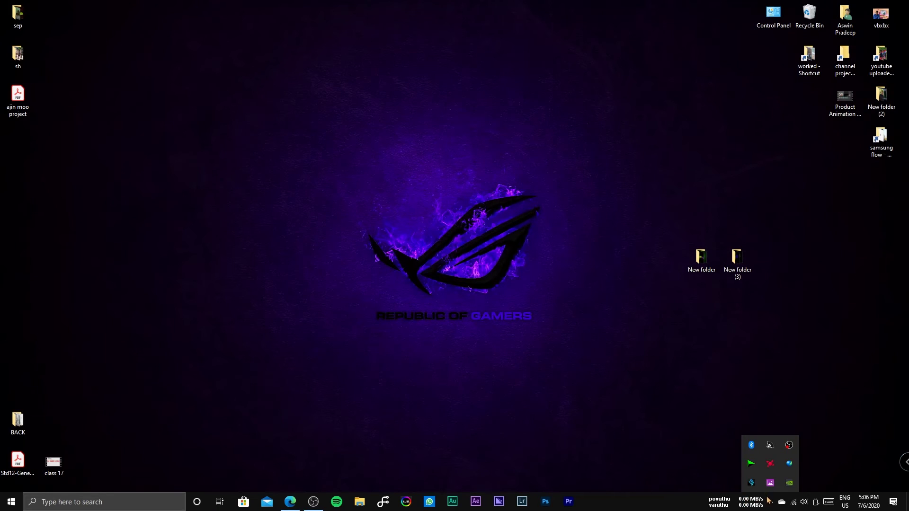
Open Task Manager from the taskbar and view Performance, with the Ryzen 5 2400G at 17% CPU
right_click(657, 504)
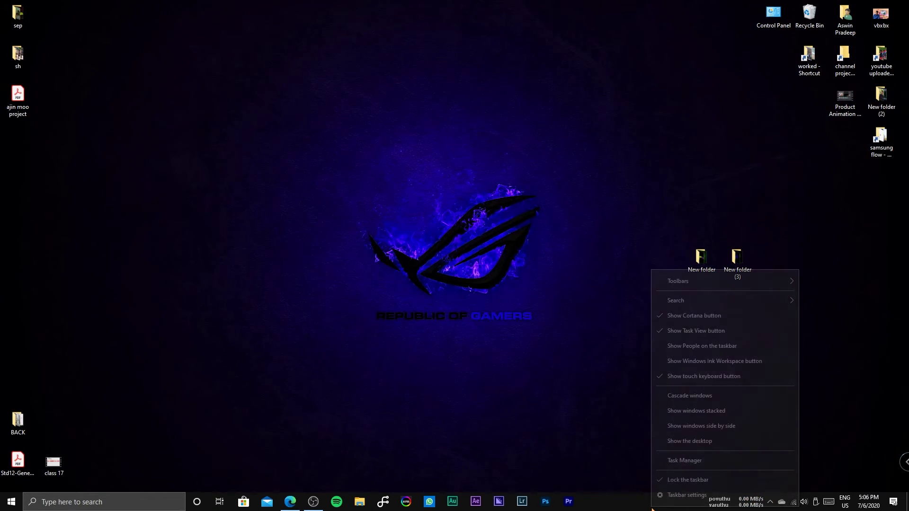
click(683, 464)
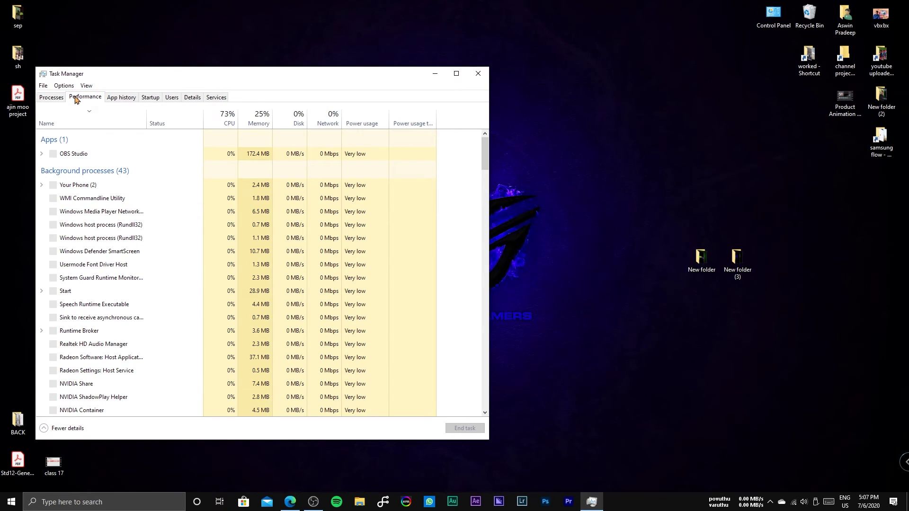
click(76, 98)
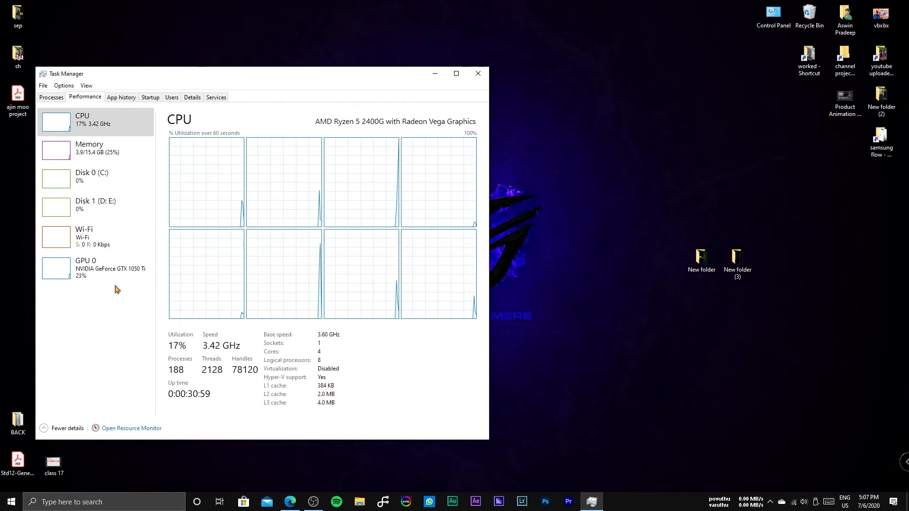